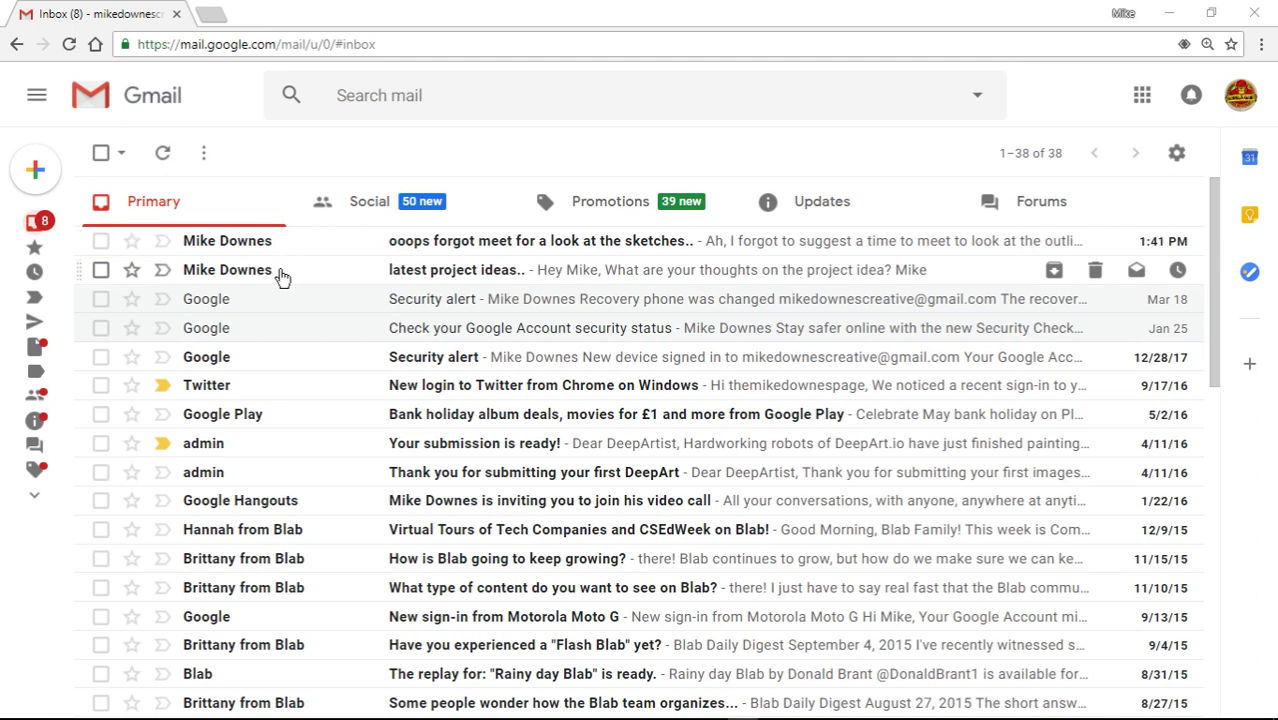
Shrink the Gmail window and bring the 'Snooze emails until later' help article forward.
{"action": "left_click_drag", "start_coordinate": [858, 30], "coordinate": [856, 118]}
{"action": "left_click", "coordinate": [683, 18]}
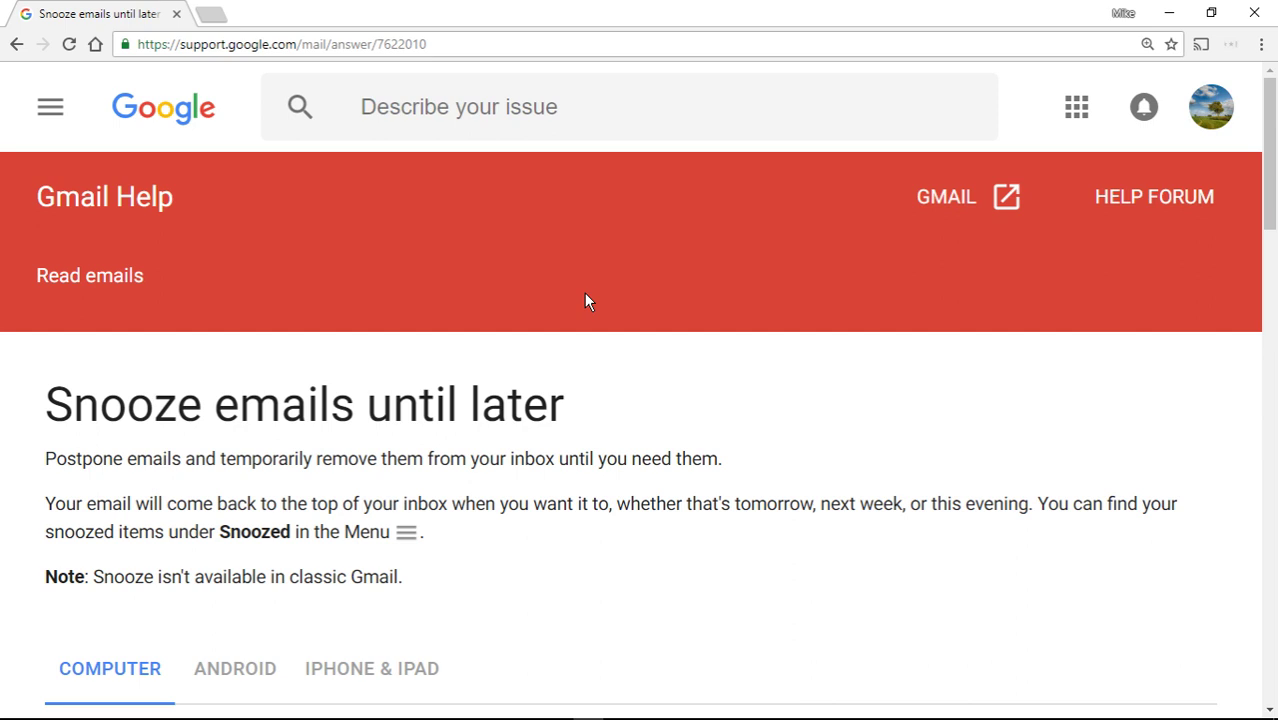
{"action": "scroll", "coordinate": [613, 309], "scroll_direction": "down", "scroll_amount": 3}
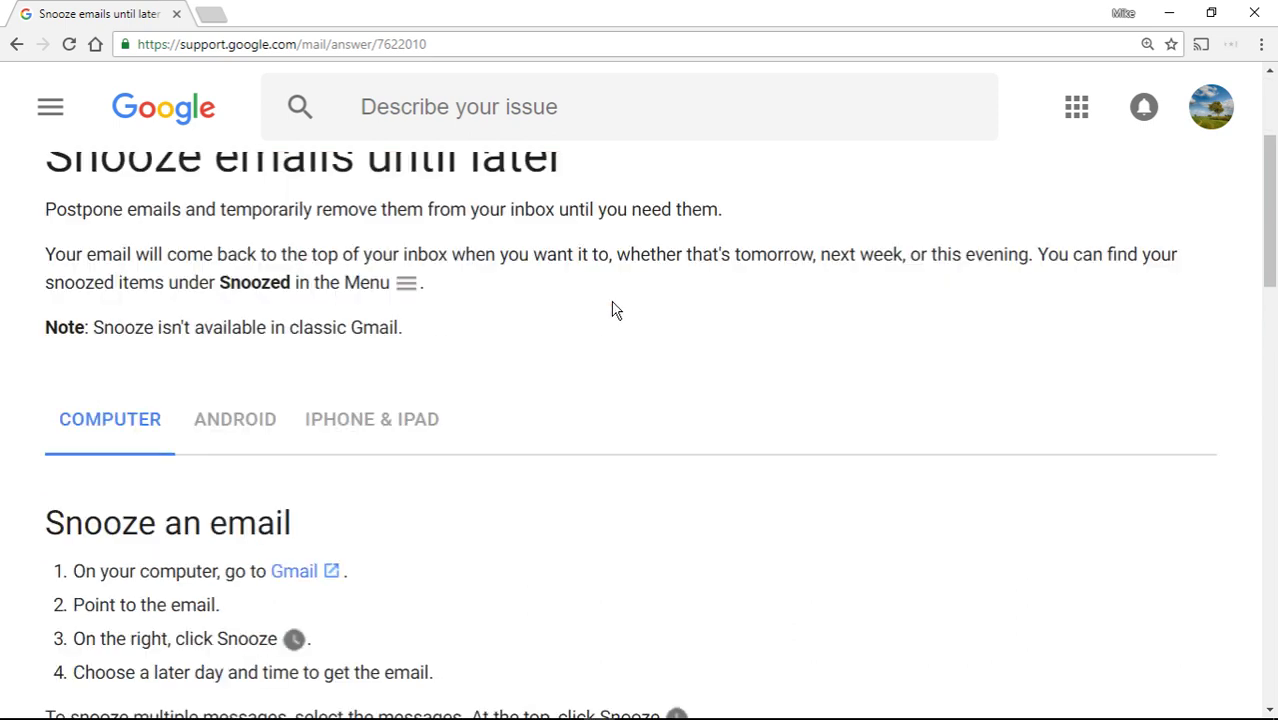
{"action": "scroll", "coordinate": [613, 309], "scroll_direction": "up", "scroll_amount": 2}
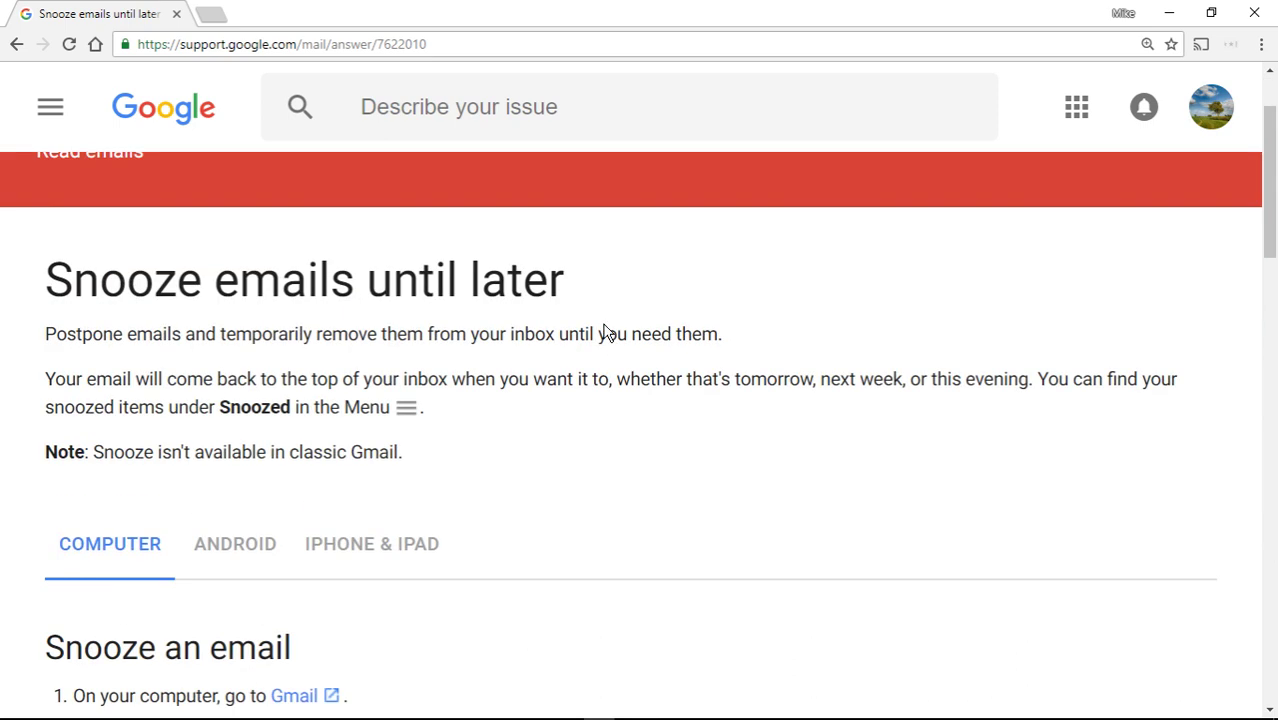
{"action": "scroll", "coordinate": [603, 432], "scroll_direction": "down", "scroll_amount": 5}
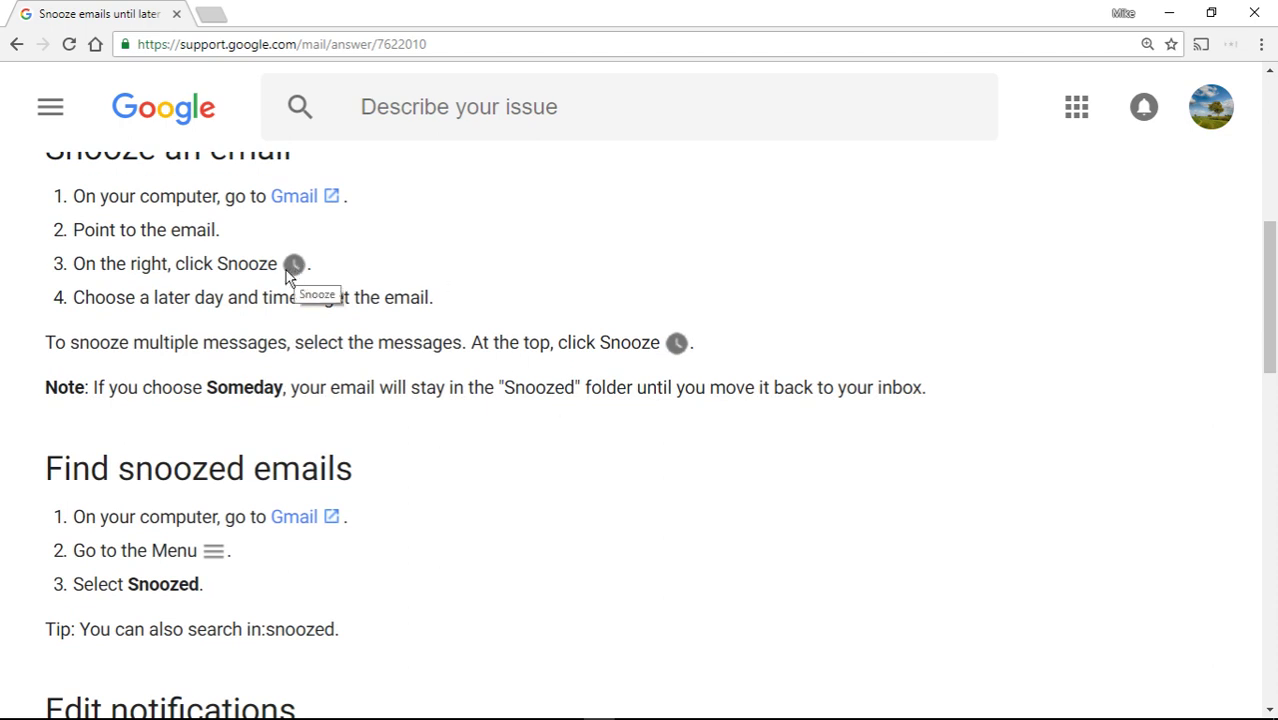
{"action": "scroll", "coordinate": [396, 444], "scroll_direction": "down", "scroll_amount": 3}
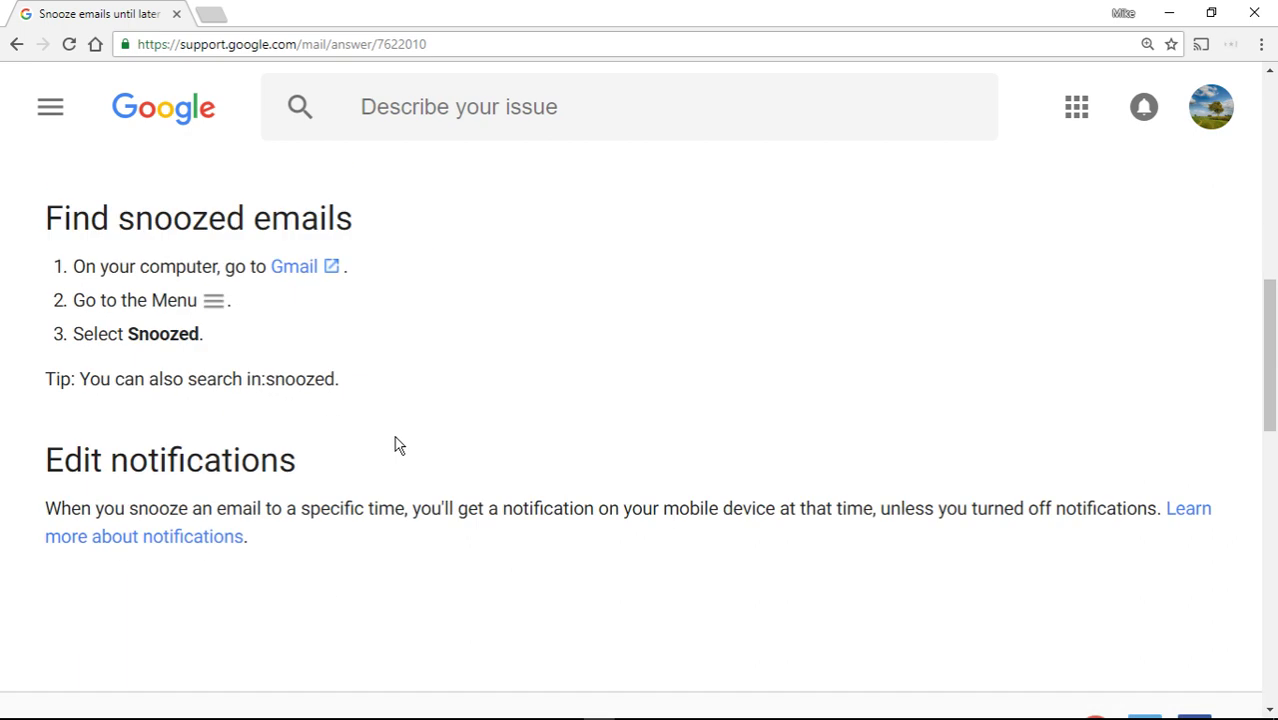
{"action": "scroll", "coordinate": [396, 444], "scroll_direction": "down", "scroll_amount": 3}
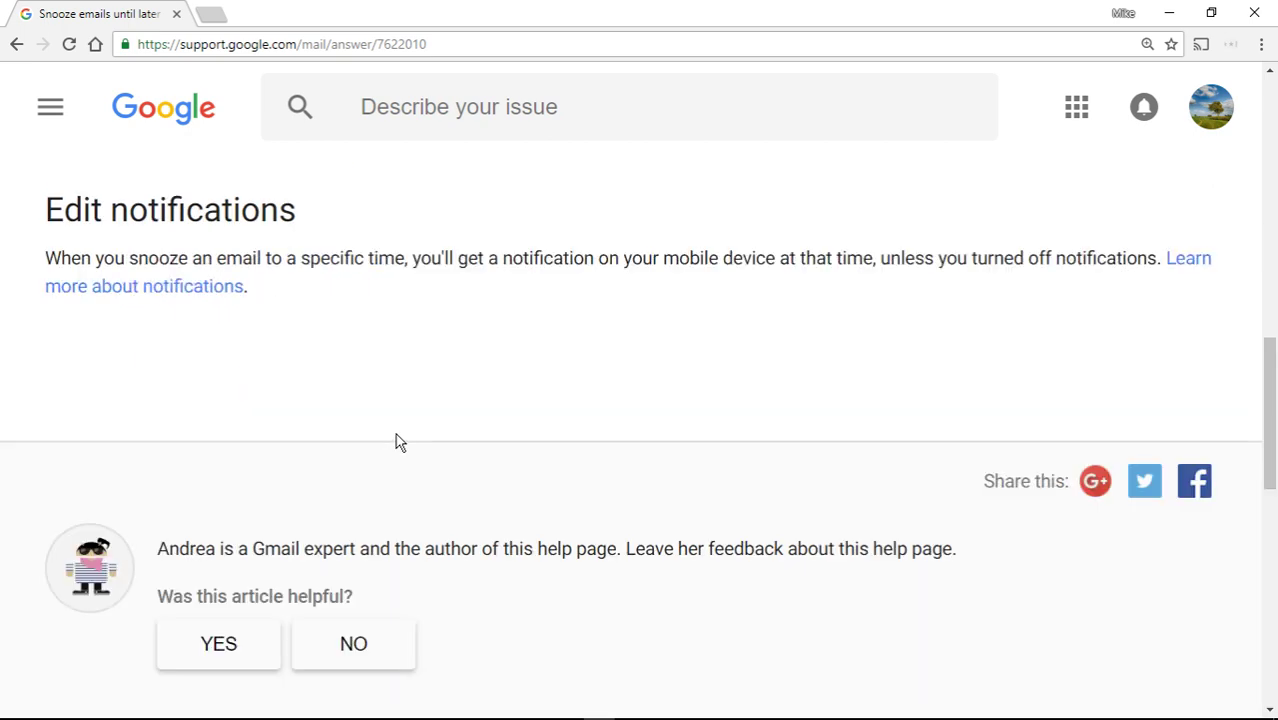
{"action": "scroll", "coordinate": [399, 442], "scroll_direction": "up", "scroll_amount": 6}
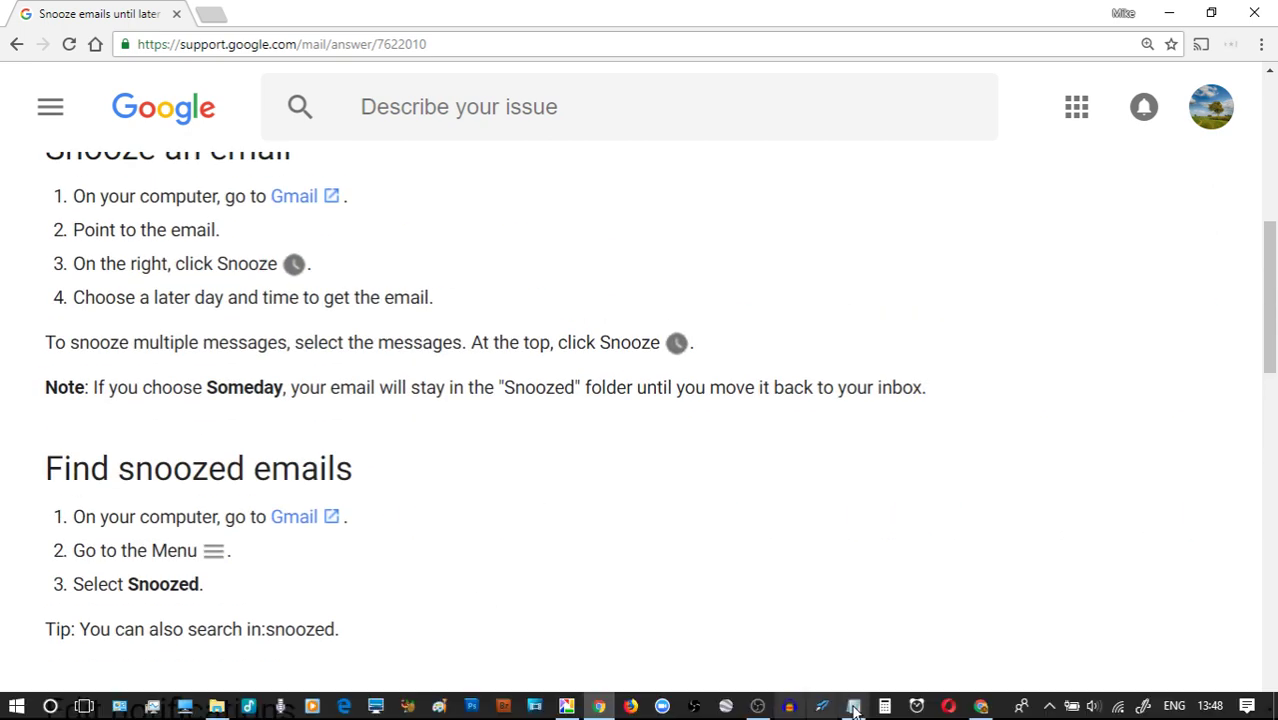
{"action": "left_click", "coordinate": [853, 706]}
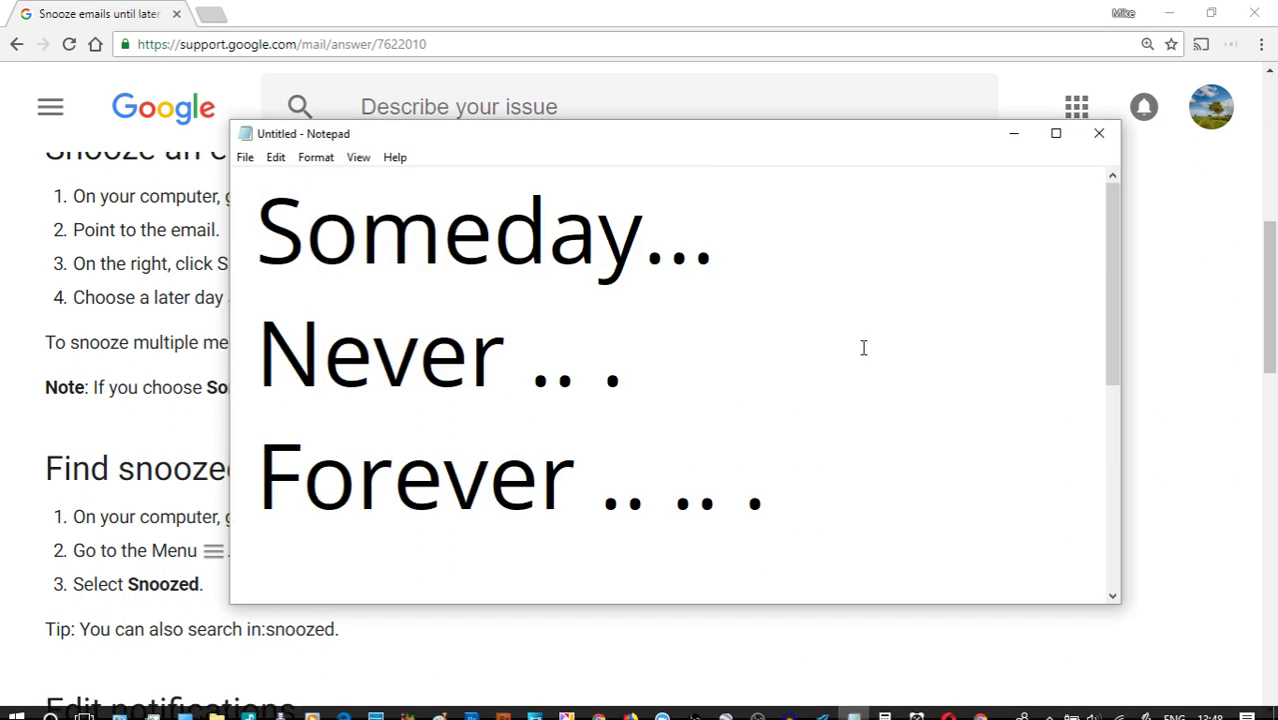
{"action": "left_click_drag", "start_coordinate": [260, 226], "coordinate": [632, 228]}
{"action": "left_click", "coordinate": [754, 249]}
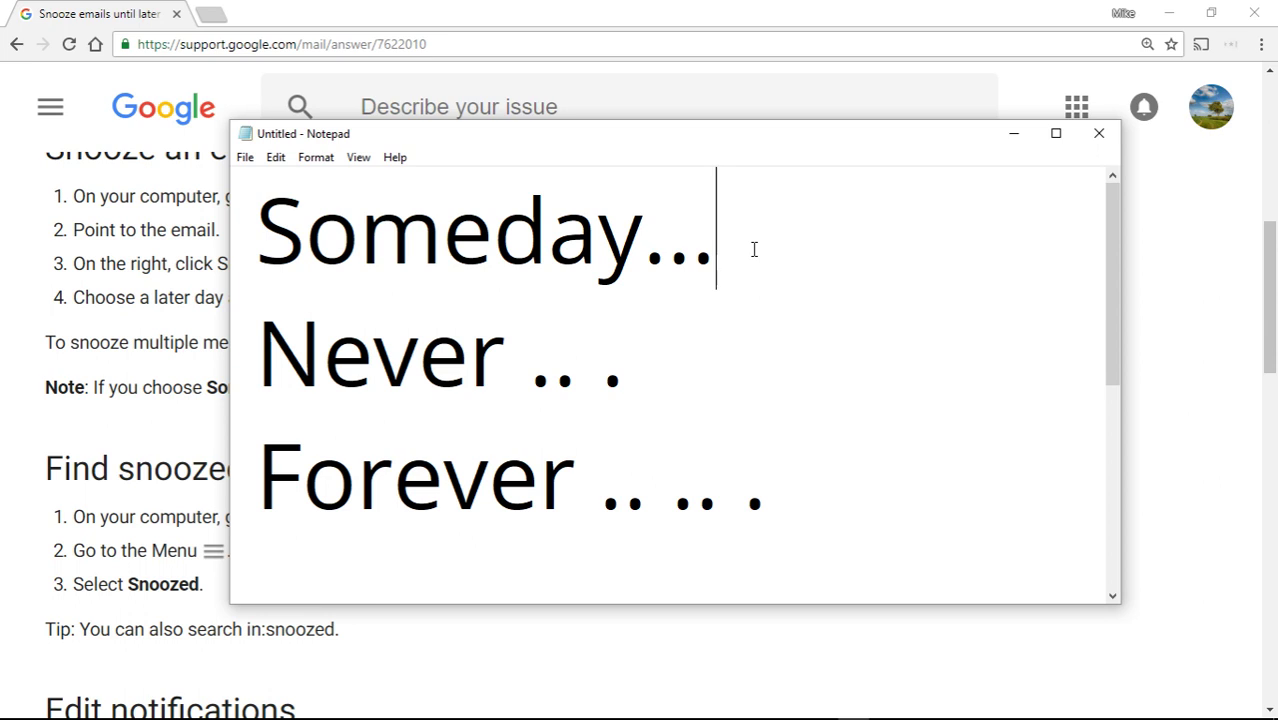
{"action": "left_click_drag", "start_coordinate": [510, 350], "coordinate": [260, 352]}
{"action": "left_click", "coordinate": [576, 347]}
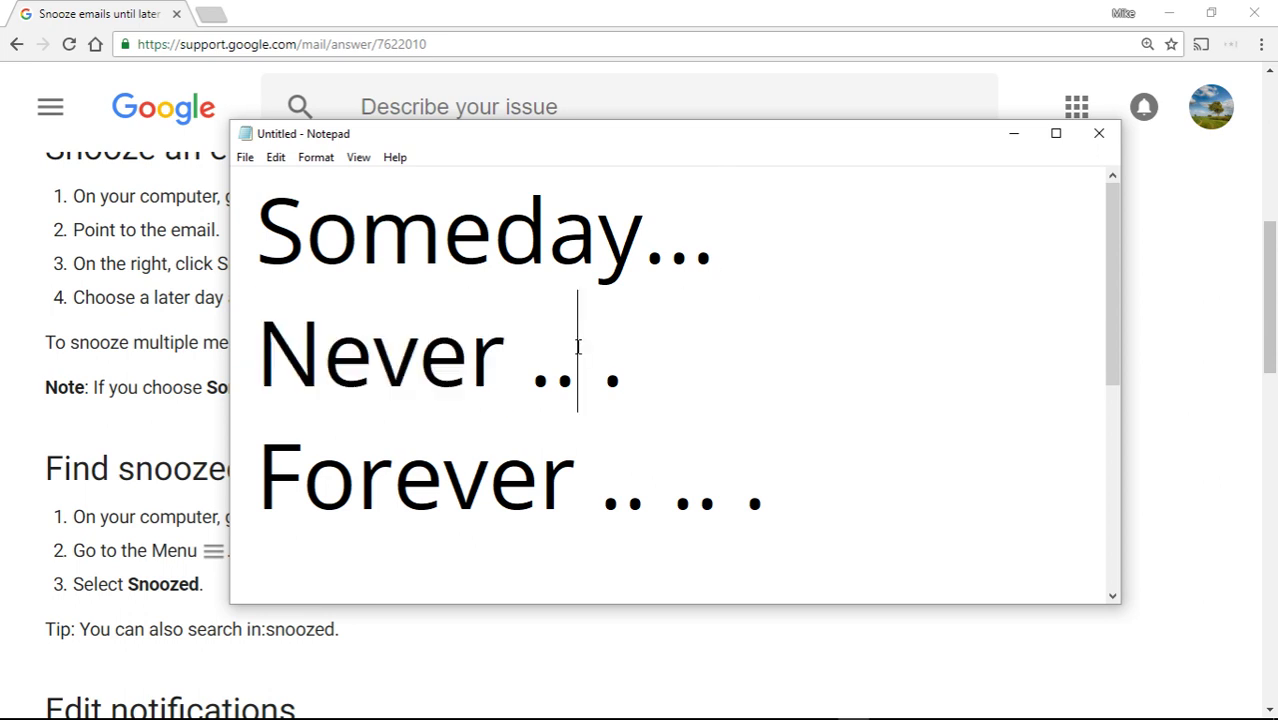
{"action": "left_click_drag", "start_coordinate": [504, 352], "coordinate": [267, 350]}
{"action": "left_click", "coordinate": [488, 376]}
{"action": "left_click_drag", "start_coordinate": [260, 469], "coordinate": [785, 494]}
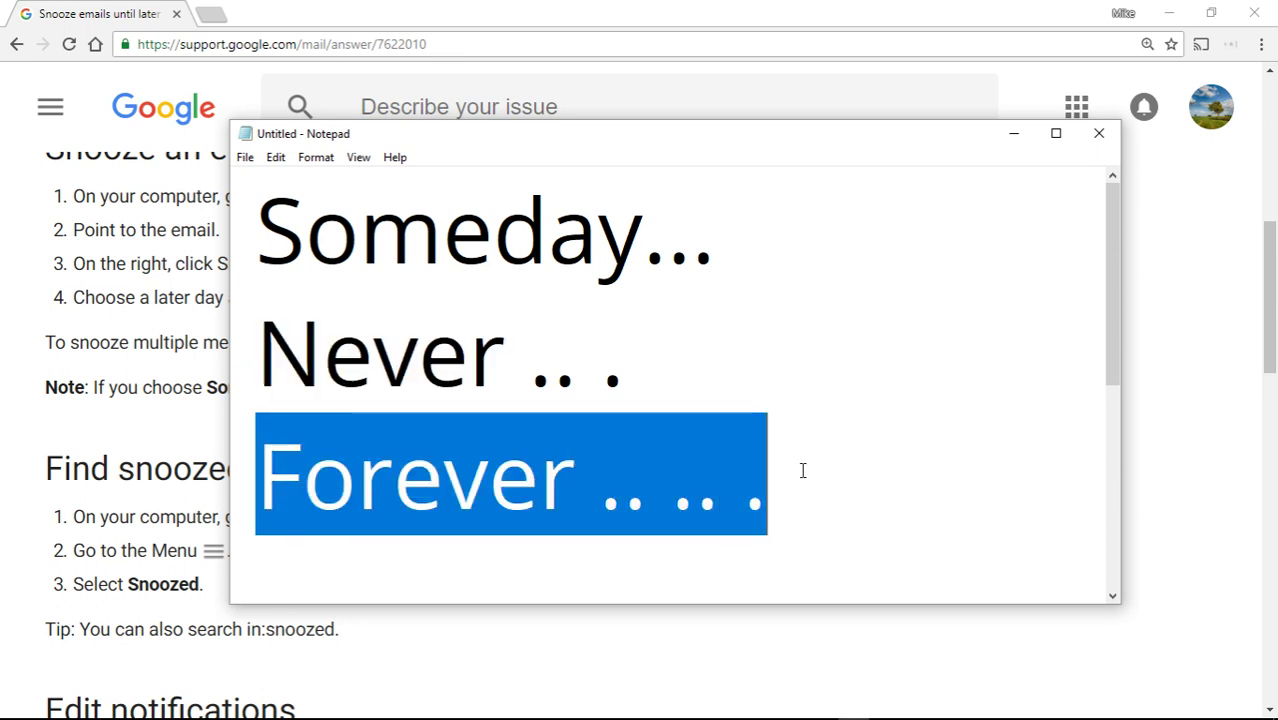
{"action": "left_click", "coordinate": [845, 438]}
Hide Notepad and the help page, maximize Gmail, and open the 'latest project ideas..' email.
{"action": "left_click", "coordinate": [1014, 134]}
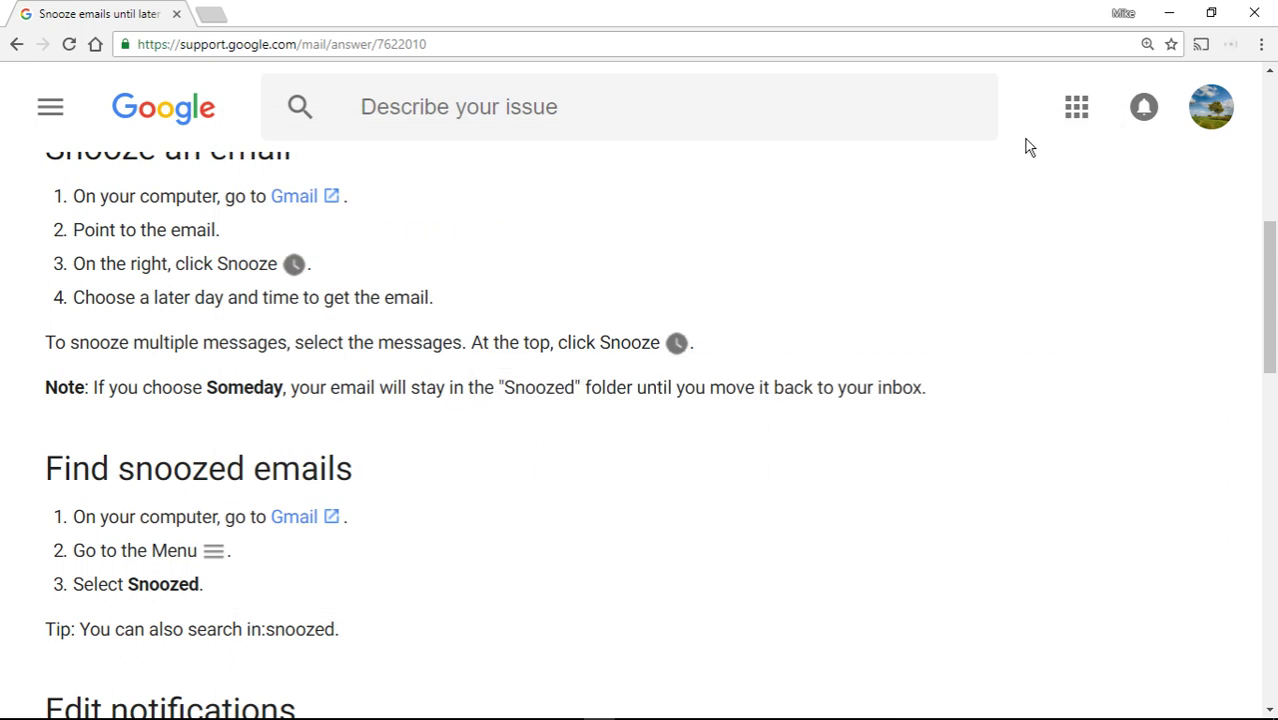
{"action": "left_click", "coordinate": [1167, 13]}
{"action": "double_click", "coordinate": [893, 121]}
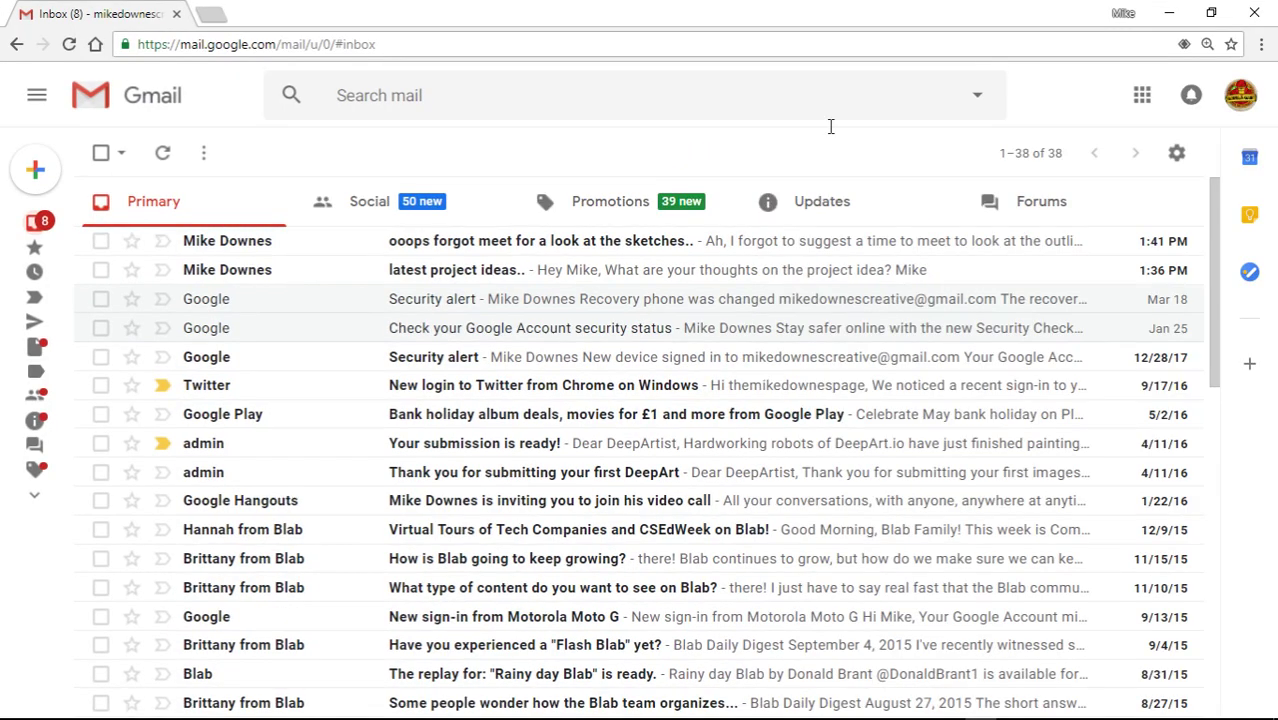
{"action": "left_click", "coordinate": [336, 285]}
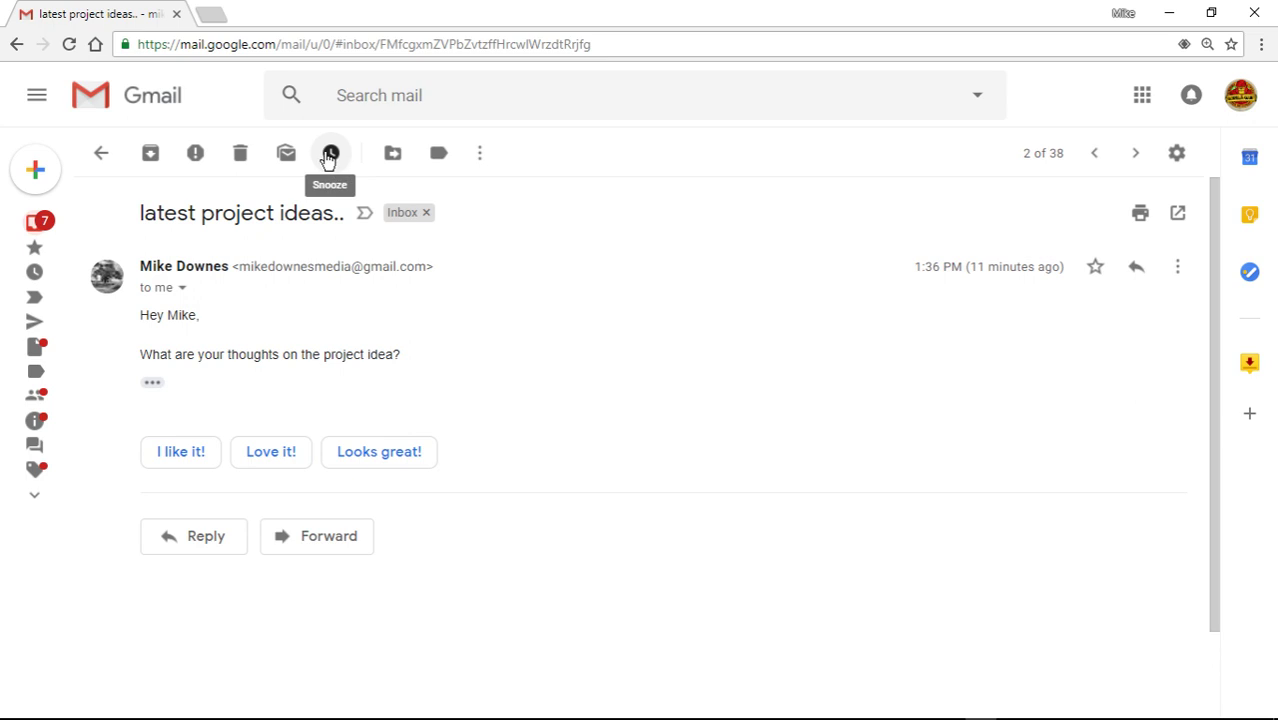
Bring up the email's Pick date & time snooze picker, showing April 2018 at 8:00 AM.
{"action": "left_click", "coordinate": [329, 157]}
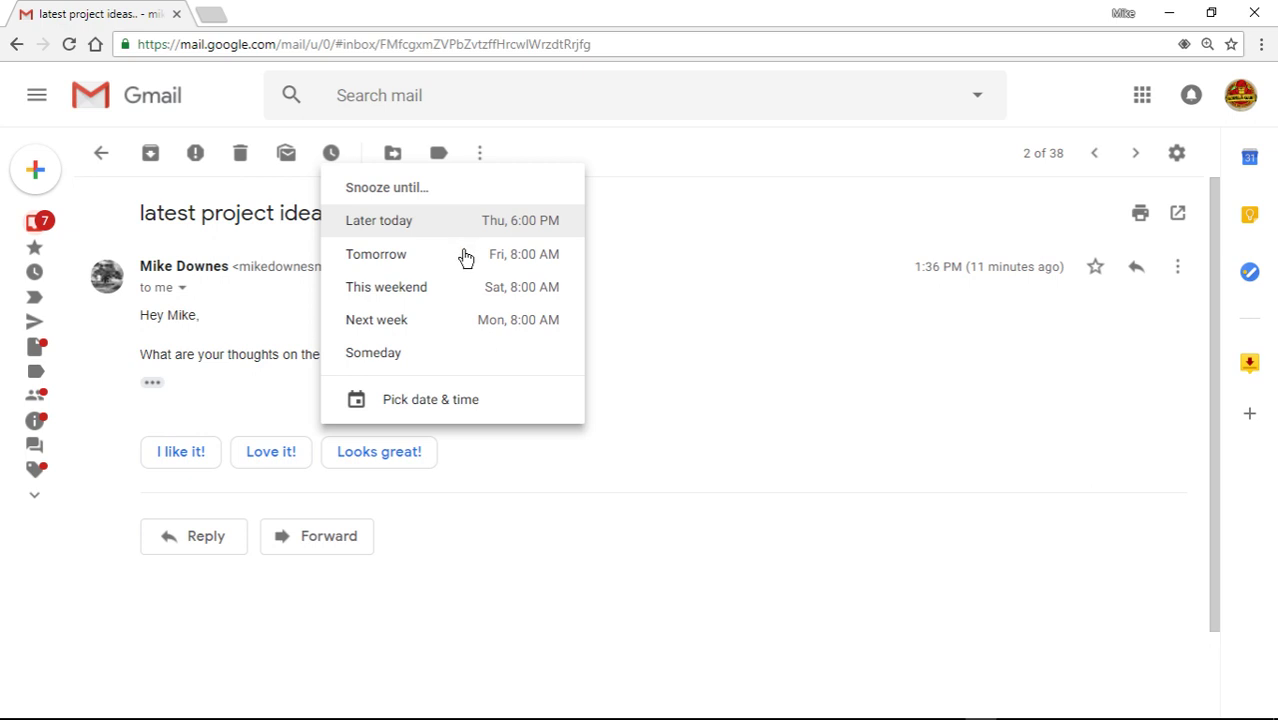
{"action": "left_click", "coordinate": [416, 401]}
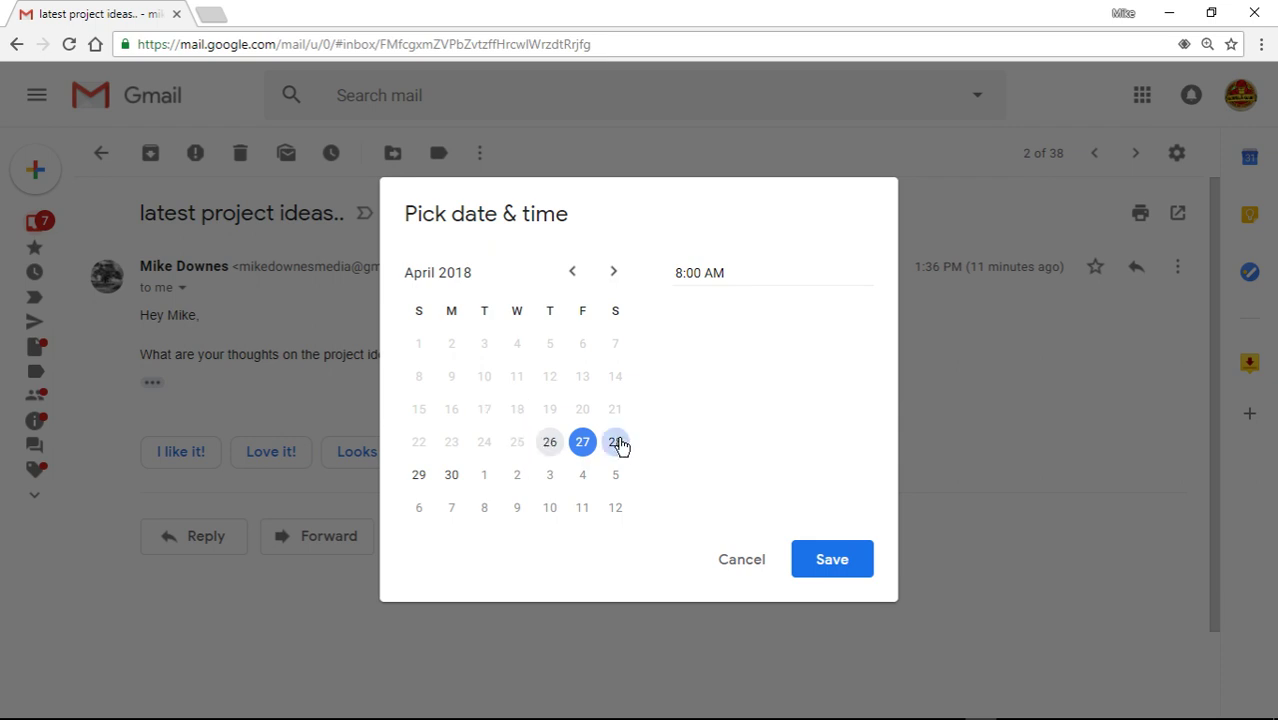
Cancel the custom snooze, glance at the 'ooops forgot meet...' sketches email, and return to the inbox.
{"action": "left_click", "coordinate": [728, 561]}
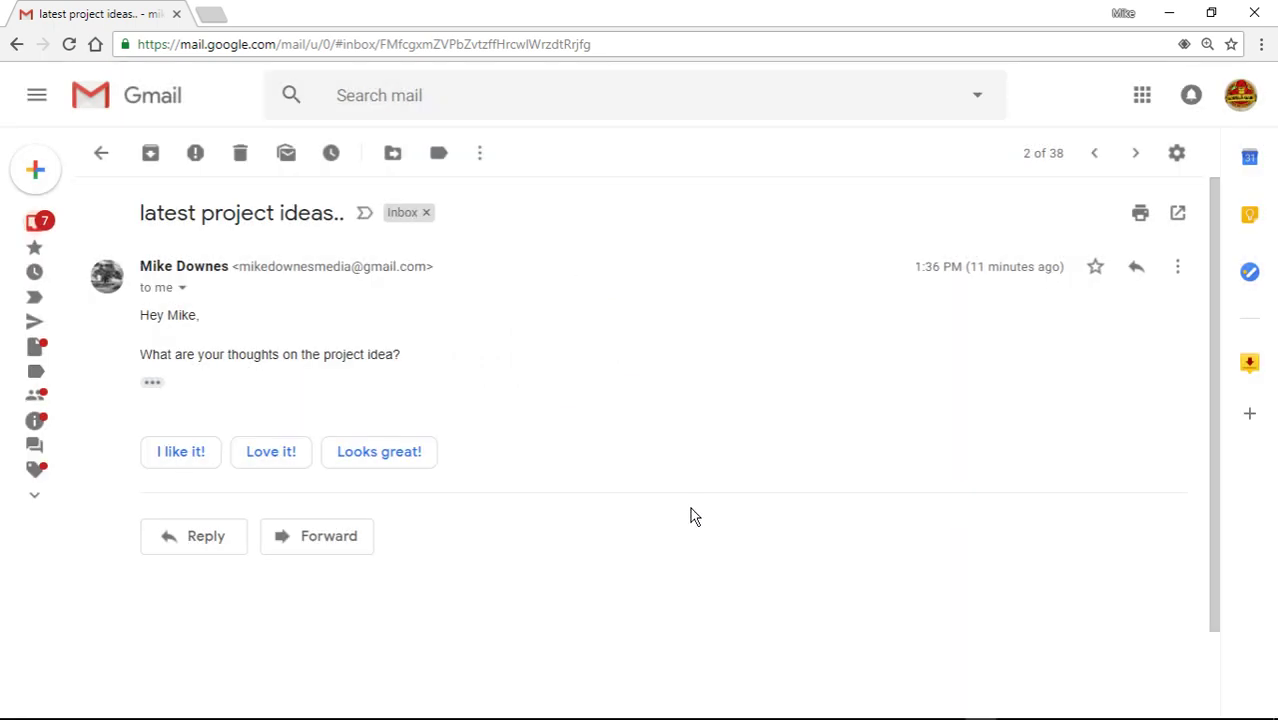
{"action": "left_click", "coordinate": [101, 155]}
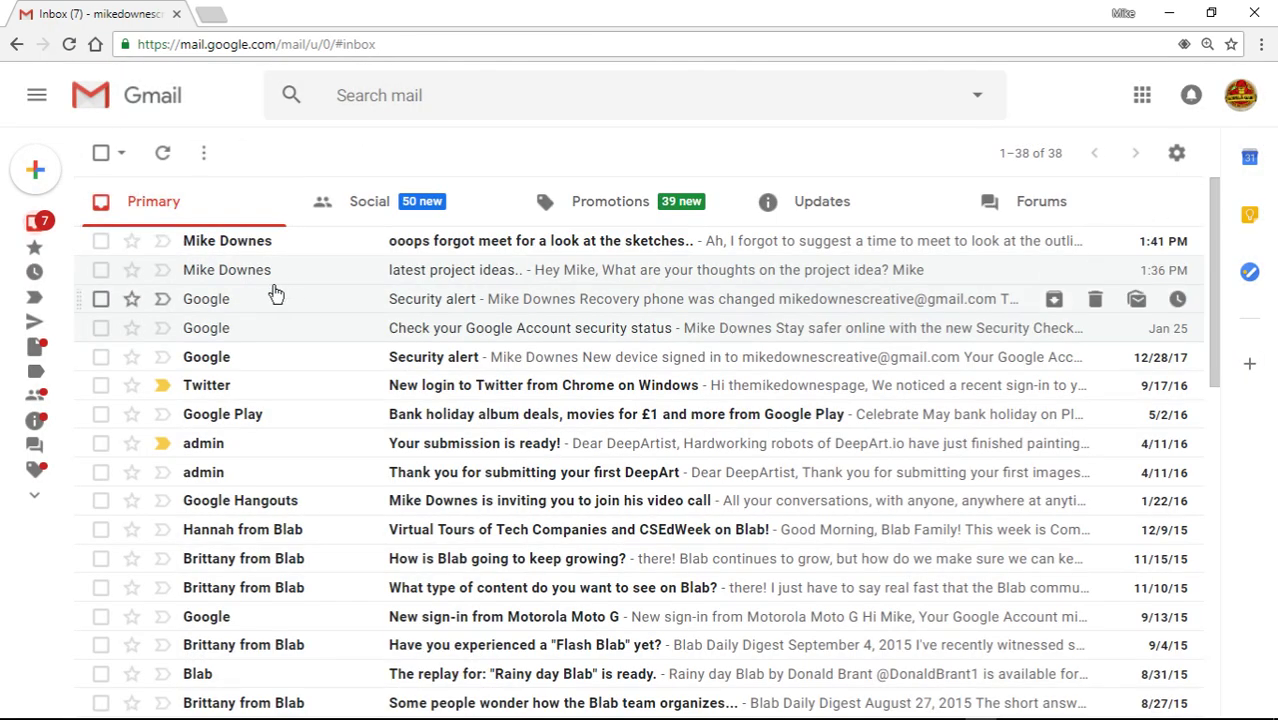
{"action": "left_click", "coordinate": [308, 243]}
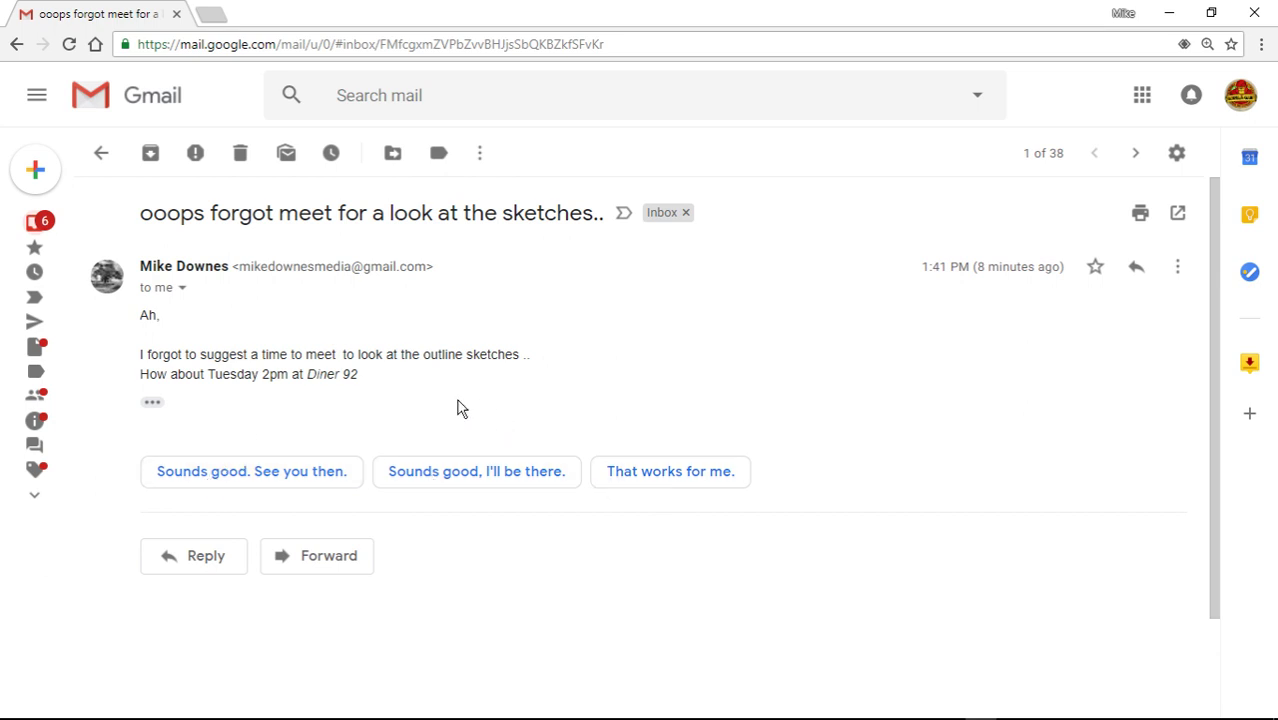
{"action": "left_click", "coordinate": [104, 155]}
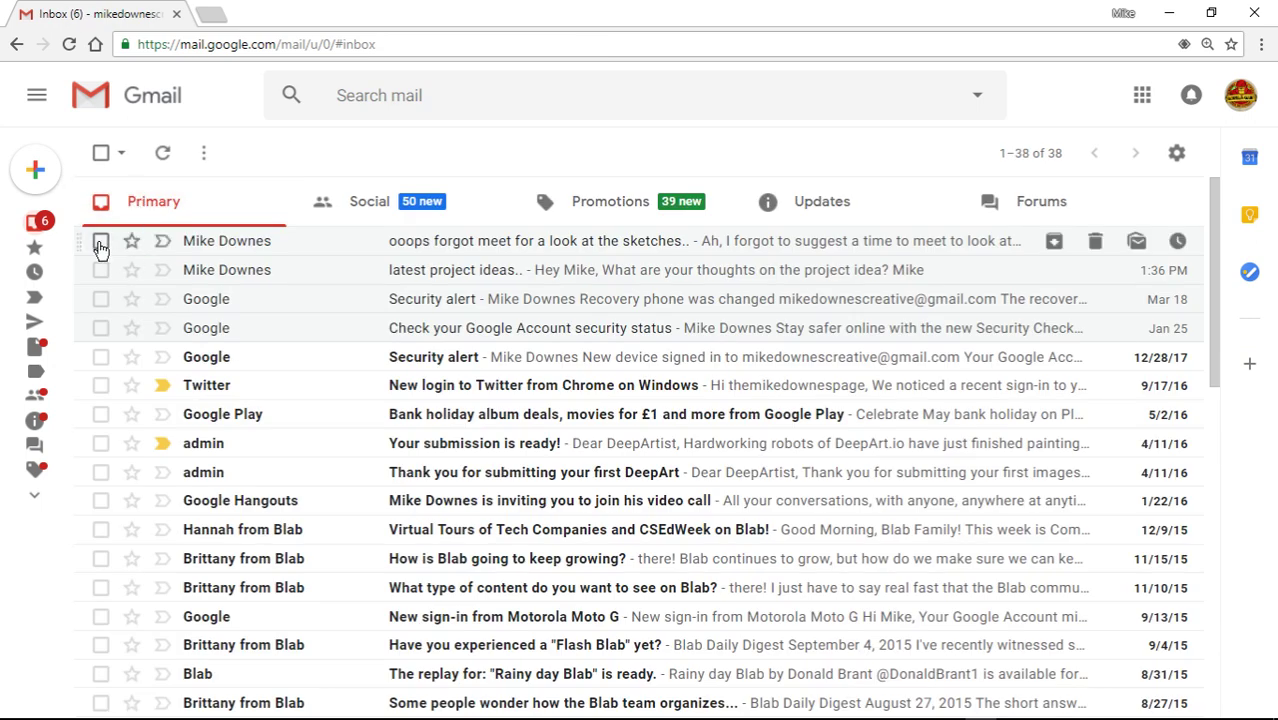
Select the sketches and latest project ideas emails and snooze both until Later today.
{"action": "left_click", "coordinate": [100, 242]}
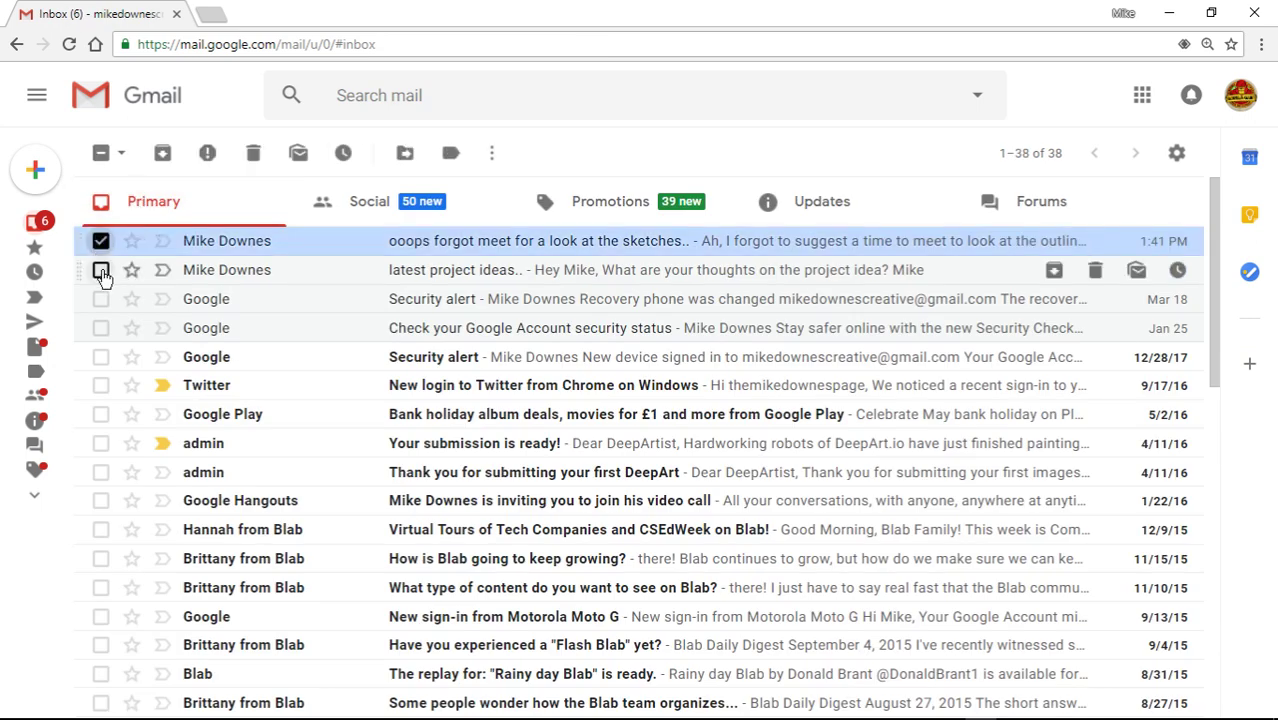
{"action": "left_click", "coordinate": [101, 271]}
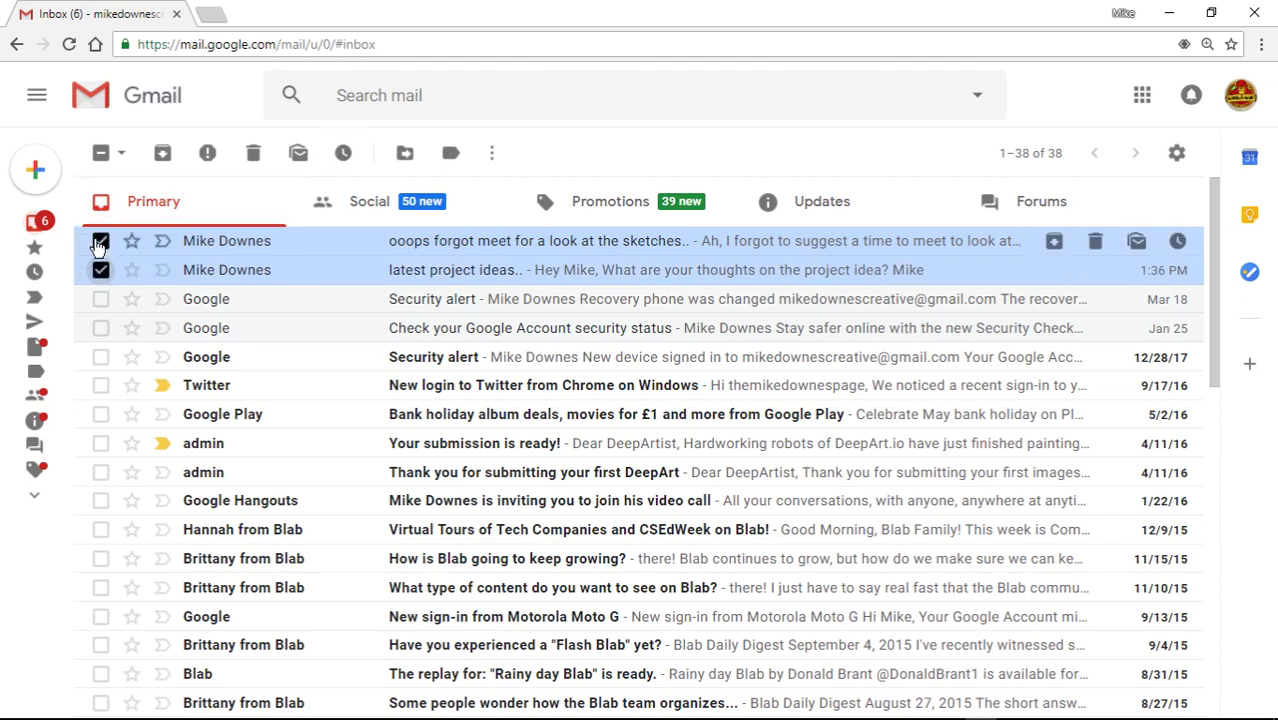
{"action": "left_click", "coordinate": [100, 241]}
{"action": "left_click", "coordinate": [100, 270]}
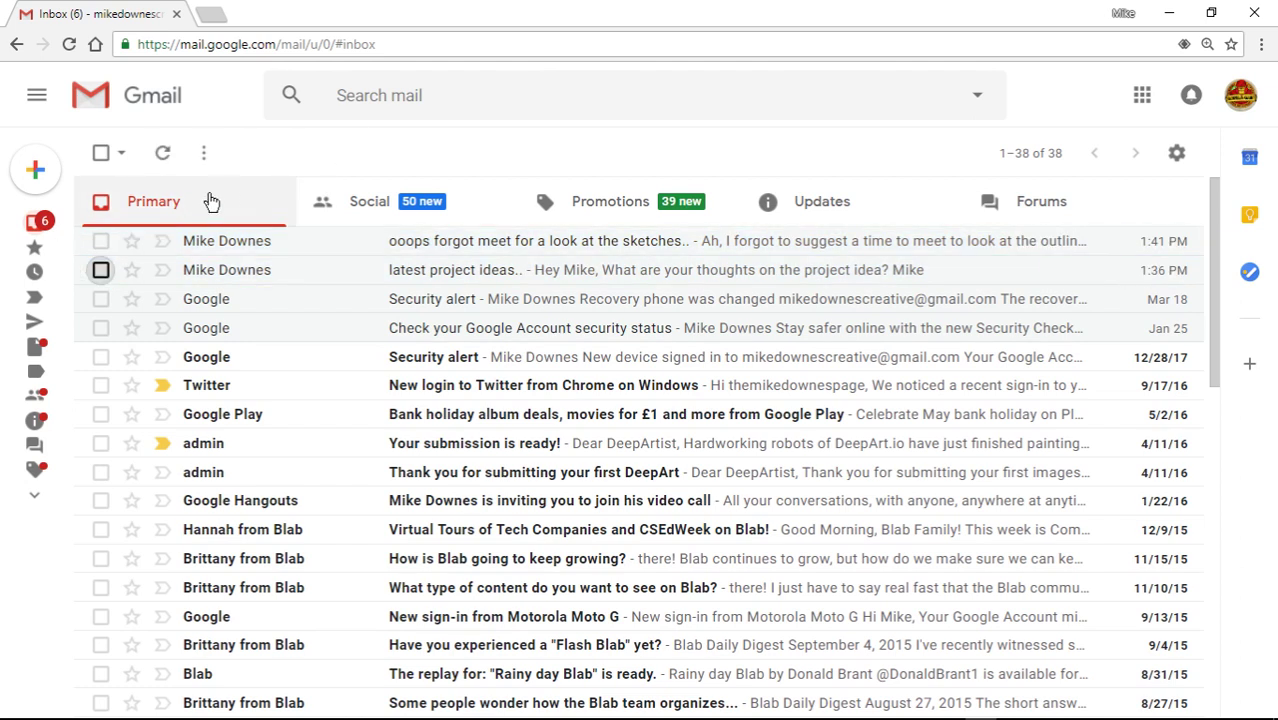
{"action": "left_click", "coordinate": [101, 271]}
{"action": "left_click", "coordinate": [100, 241]}
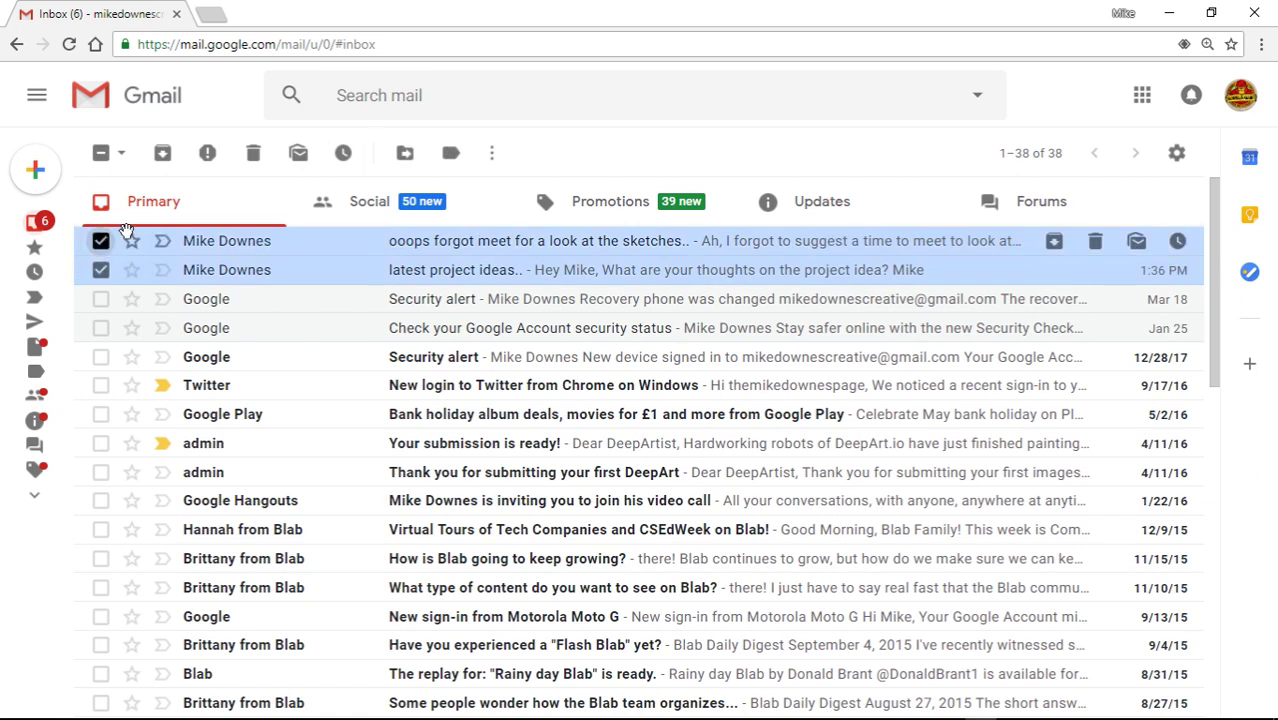
{"action": "left_click", "coordinate": [342, 158]}
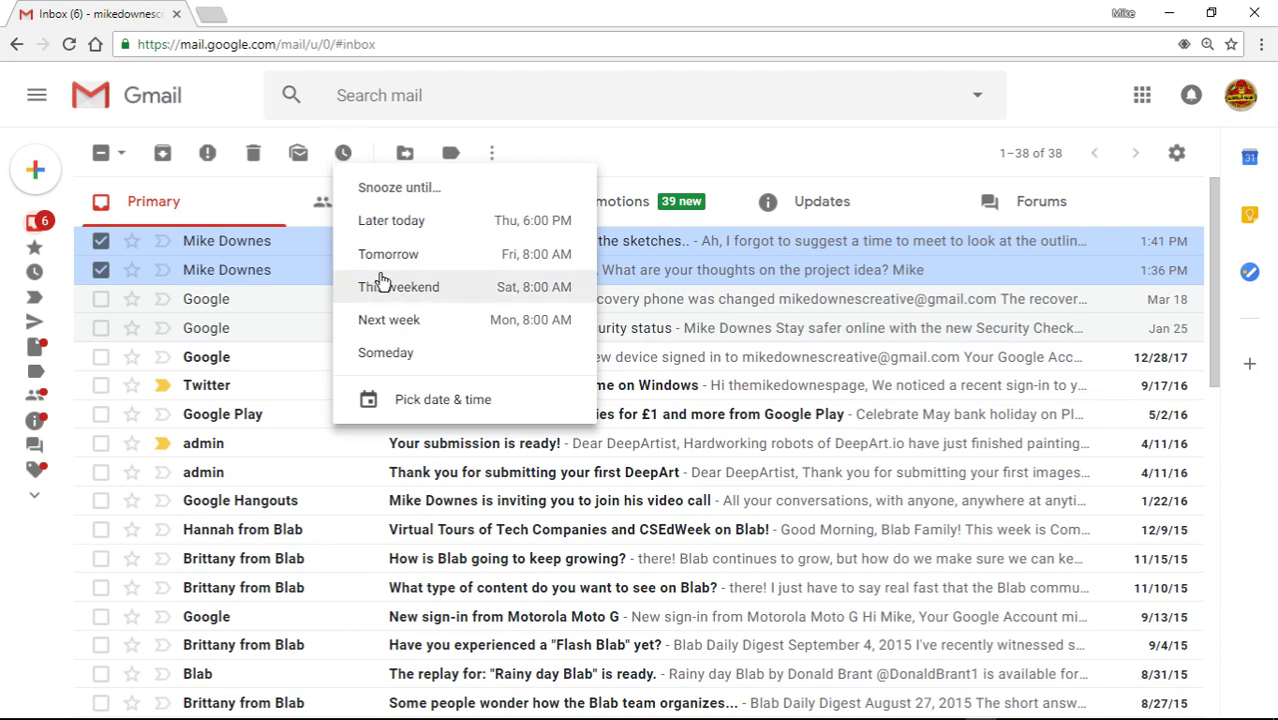
{"action": "left_click", "coordinate": [383, 222]}
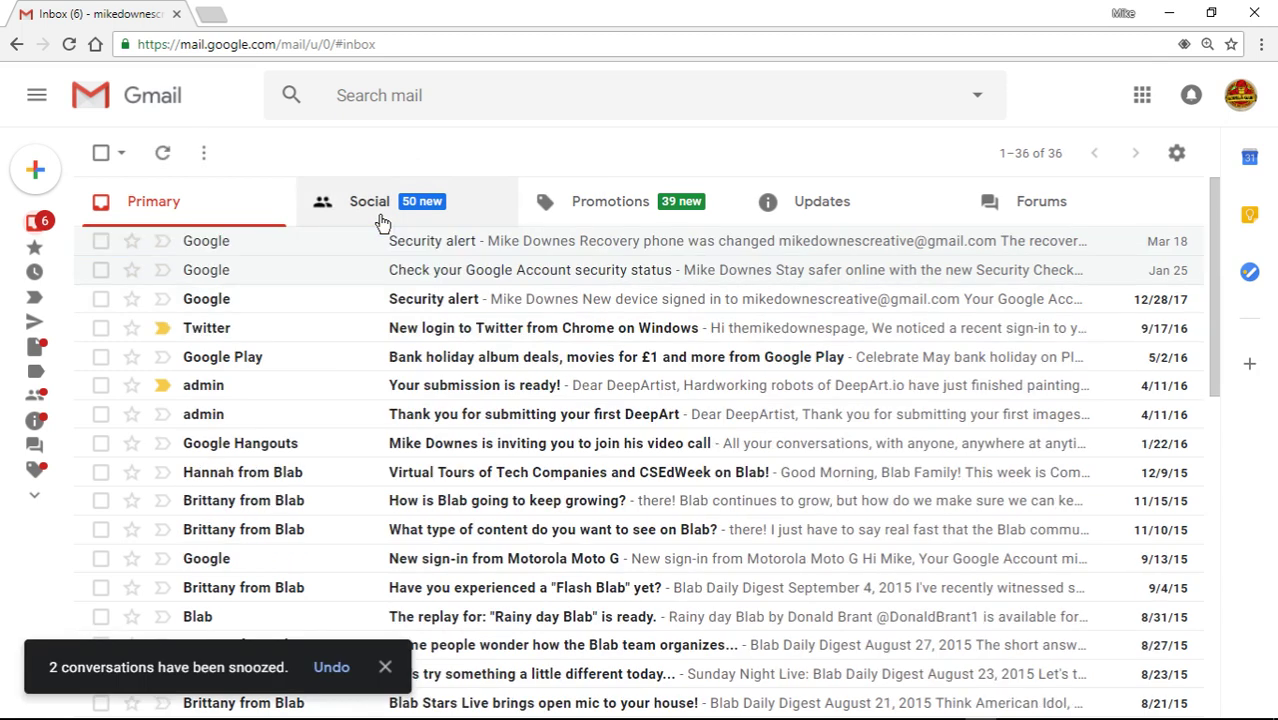
Open the Snoozed folder listing both emails due back at 6:00 PM.
{"action": "mouse_move", "coordinate": [36, 228]}
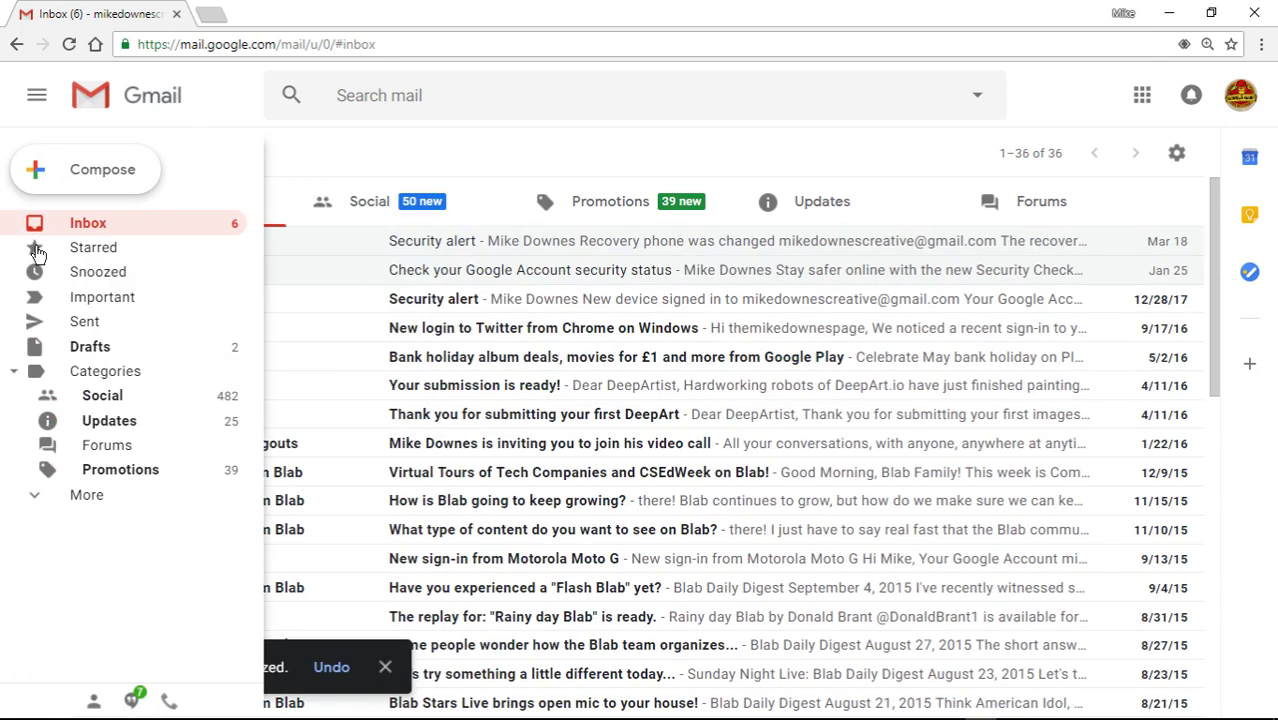
{"action": "left_click", "coordinate": [97, 278]}
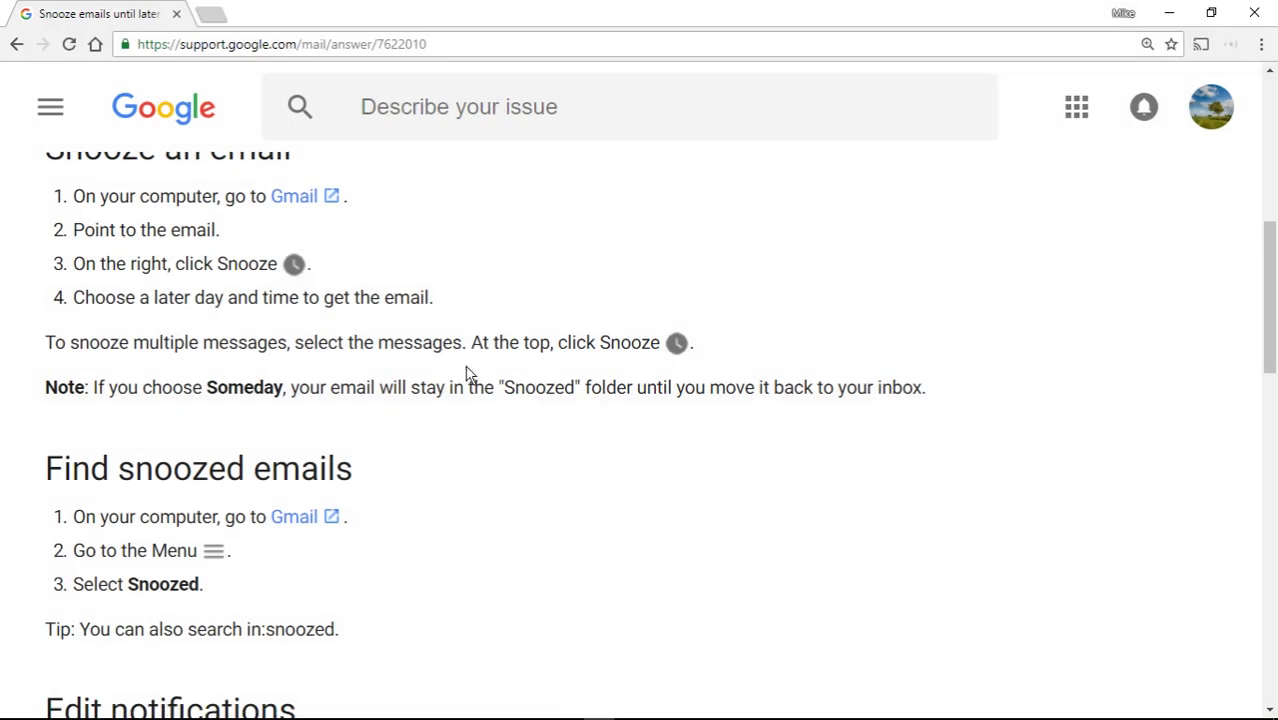
Scroll to Edit notifications and follow its link to the 'Change email notifications' article.
{"action": "scroll", "coordinate": [494, 500], "scroll_direction": "down", "scroll_amount": 4}
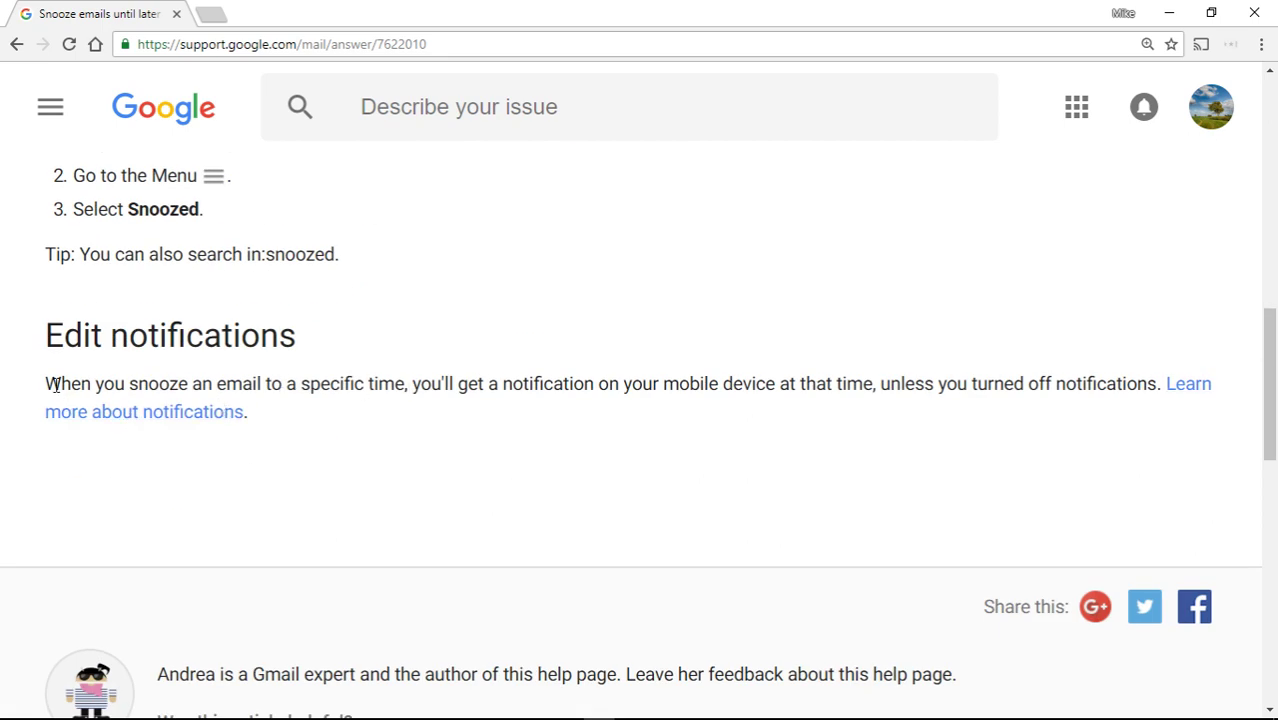
{"action": "left_click_drag", "start_coordinate": [44, 384], "coordinate": [1161, 381]}
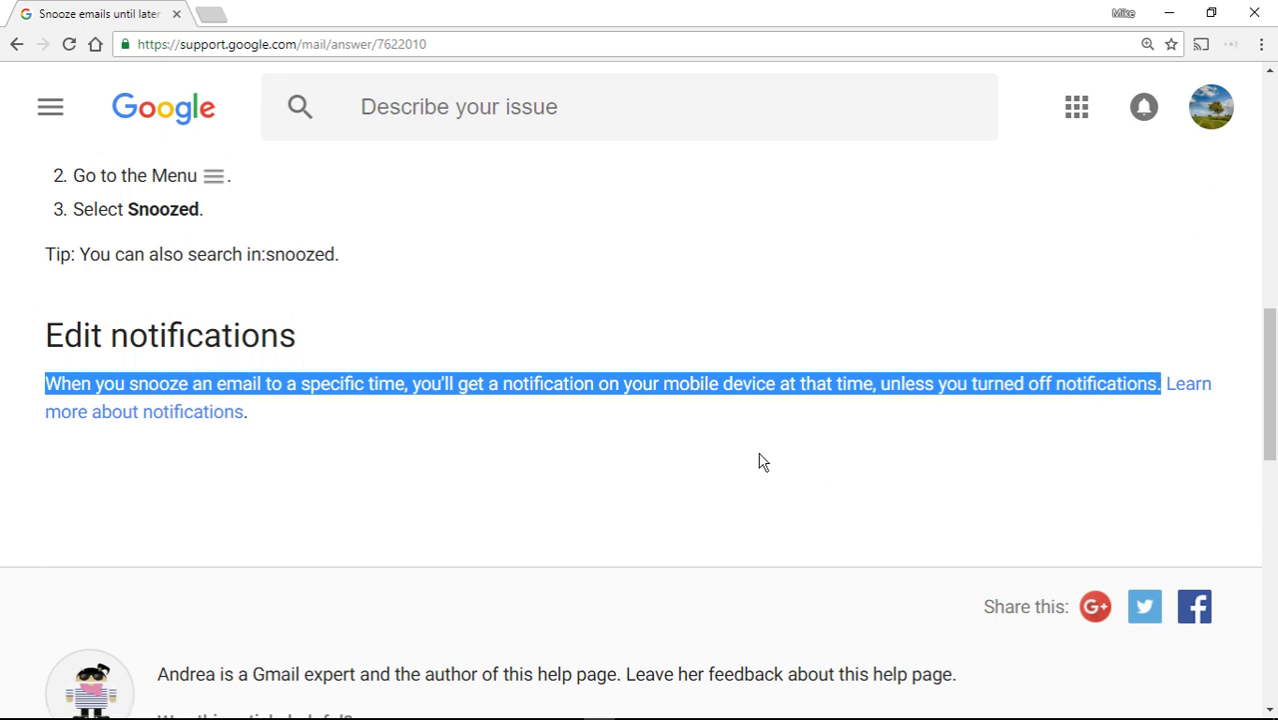
{"action": "left_click", "coordinate": [442, 434]}
{"action": "left_click", "coordinate": [108, 411]}
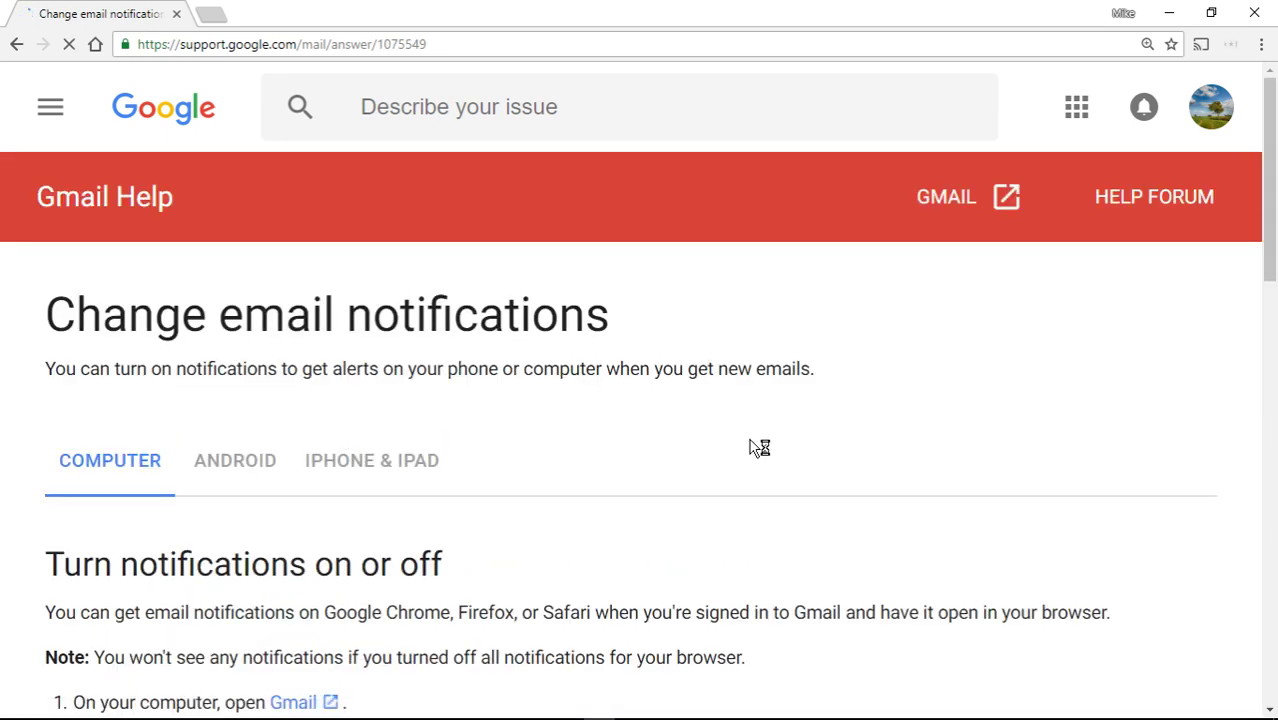
{"action": "scroll", "coordinate": [759, 447], "scroll_direction": "down", "scroll_amount": 4}
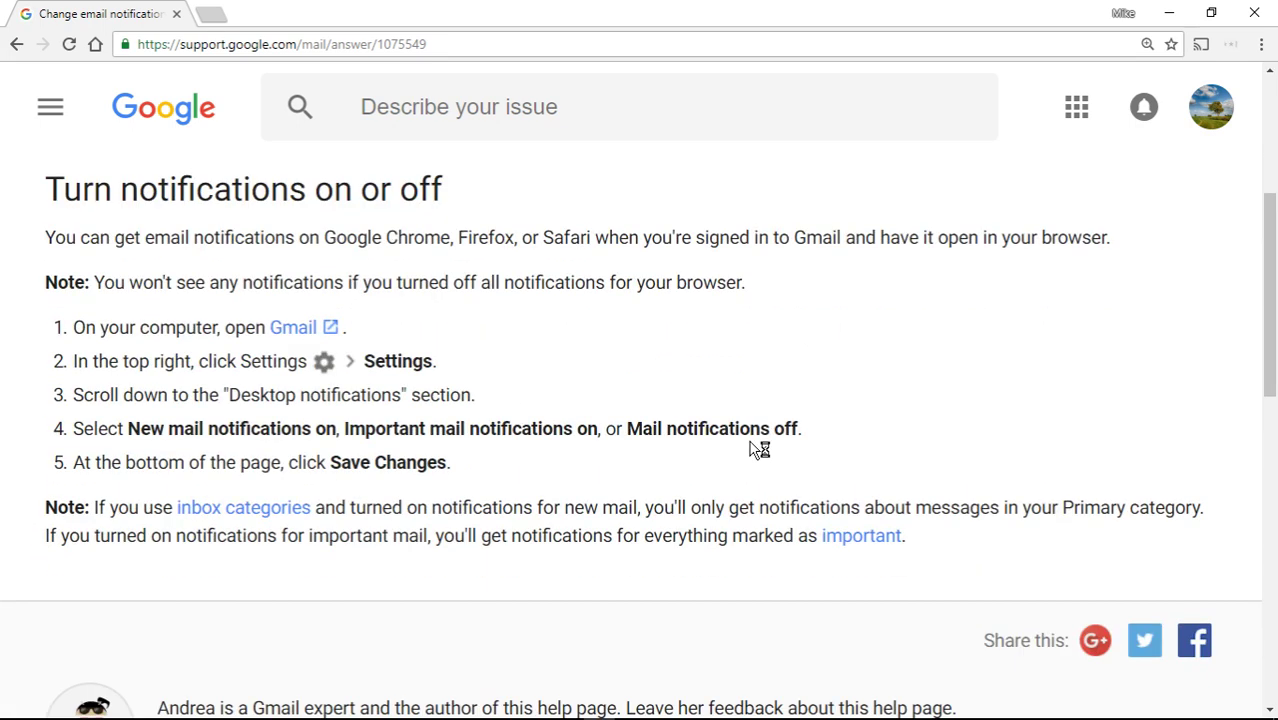
{"action": "scroll", "coordinate": [759, 449], "scroll_direction": "up", "scroll_amount": 4}
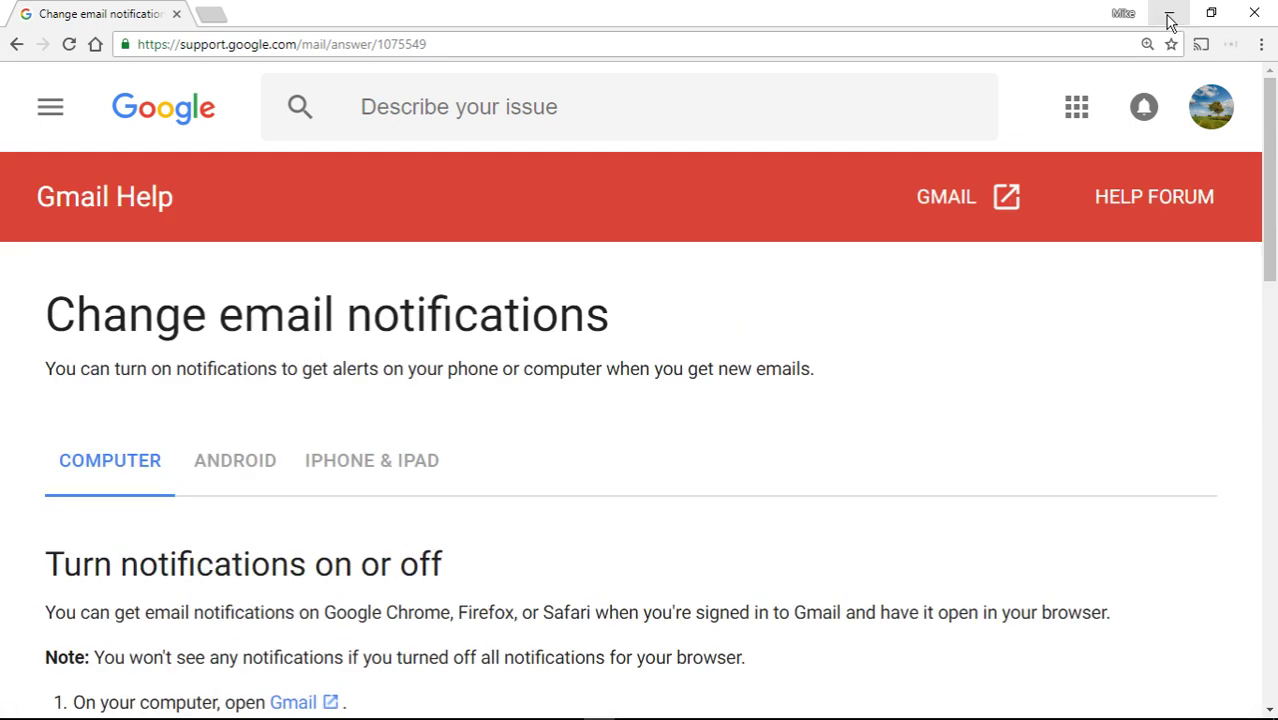
Minimize Chrome, bring the Notepad note forward, and briefly select its 'Someday...' line.
{"action": "left_click", "coordinate": [1169, 14]}
{"action": "mouse_move", "coordinate": [787, 710]}
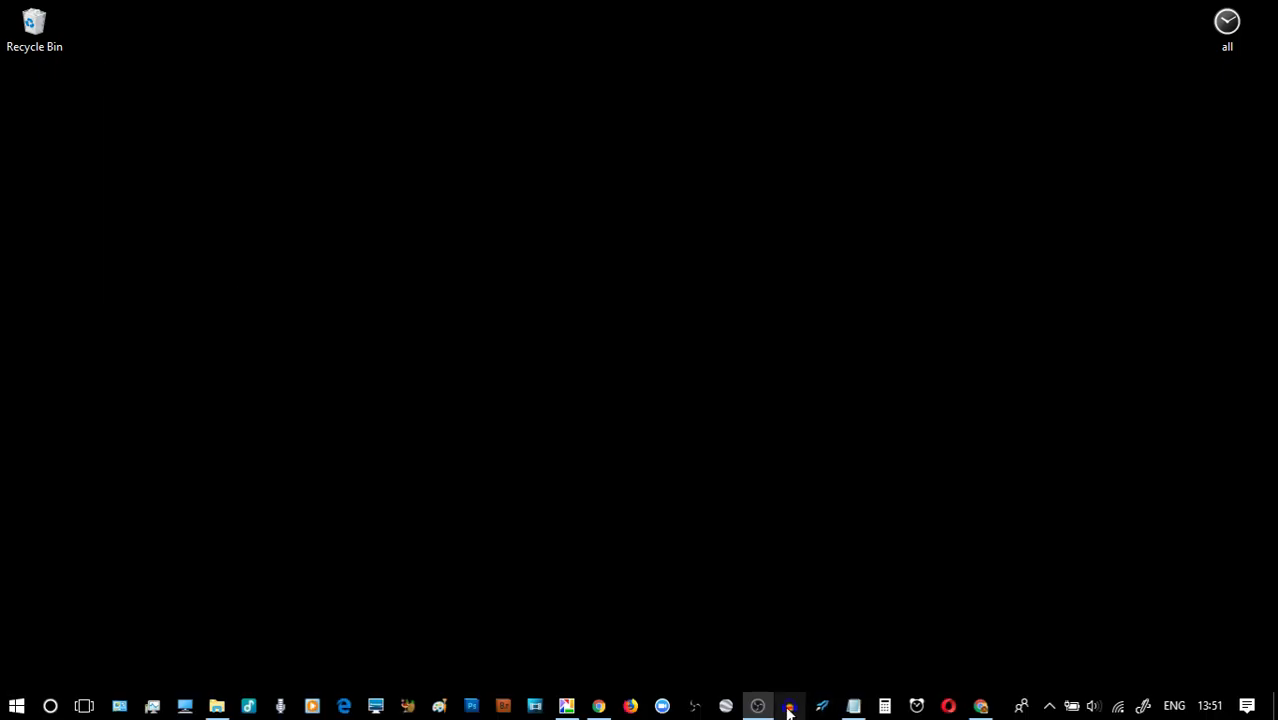
{"action": "left_click", "coordinate": [854, 706]}
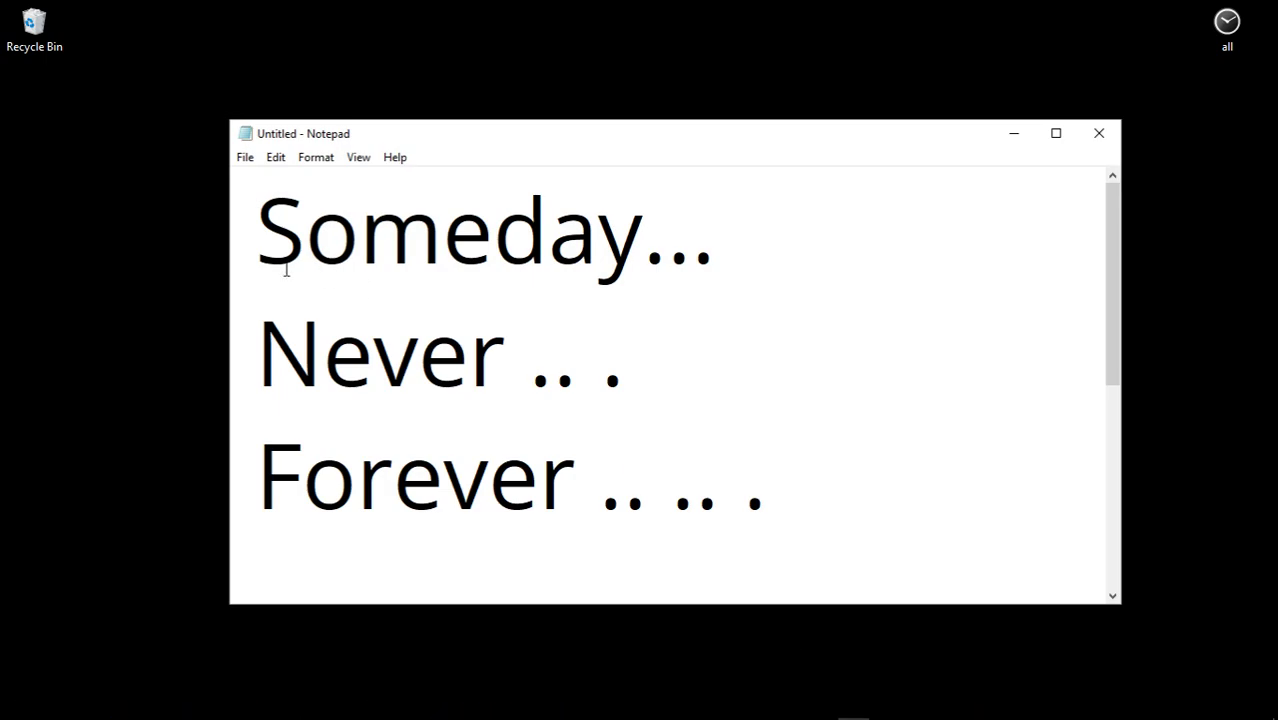
{"action": "left_click_drag", "start_coordinate": [271, 252], "coordinate": [818, 254]}
{"action": "left_click", "coordinate": [779, 241]}
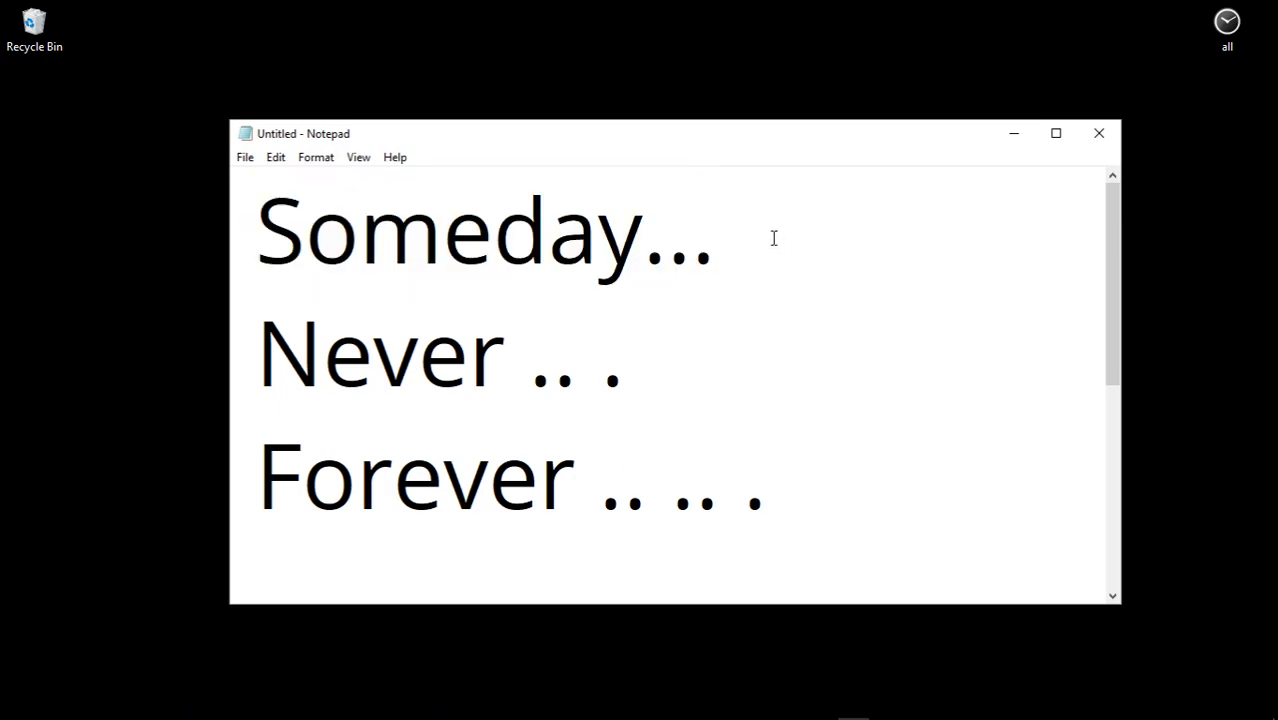